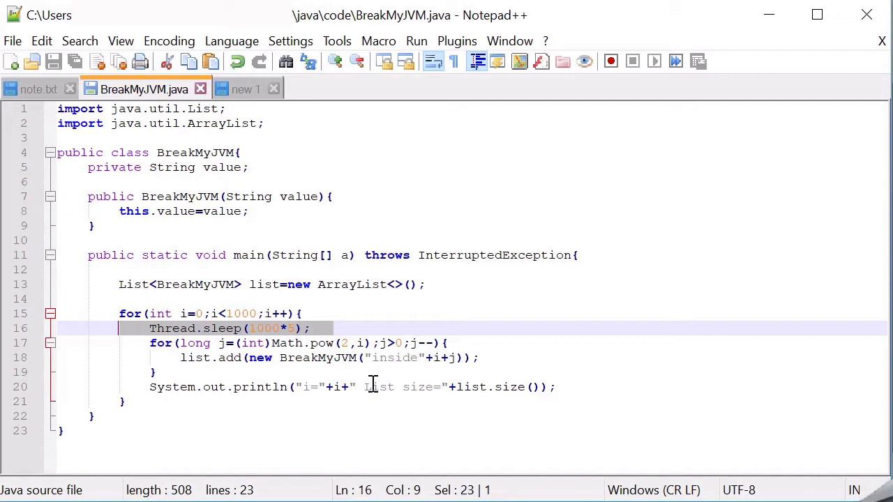
click(532, 387)
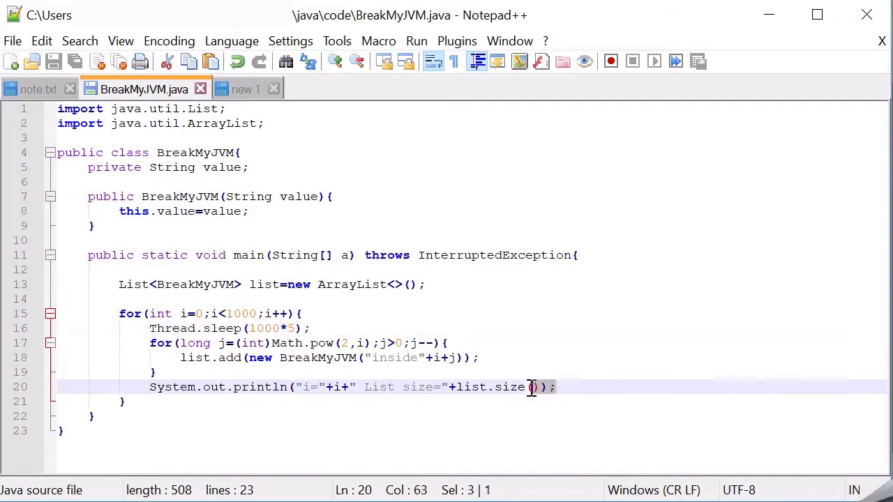
double_click(468, 387)
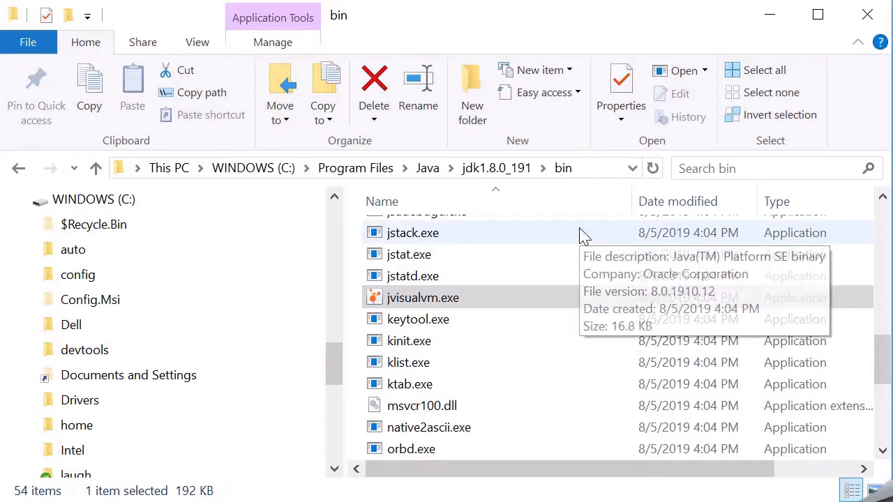
Launch Java VisualVM by running jvisualvm.exe from the C:\Program Files\Java\jdk1.8.0_191\bin folder in File Explorer
click(588, 169)
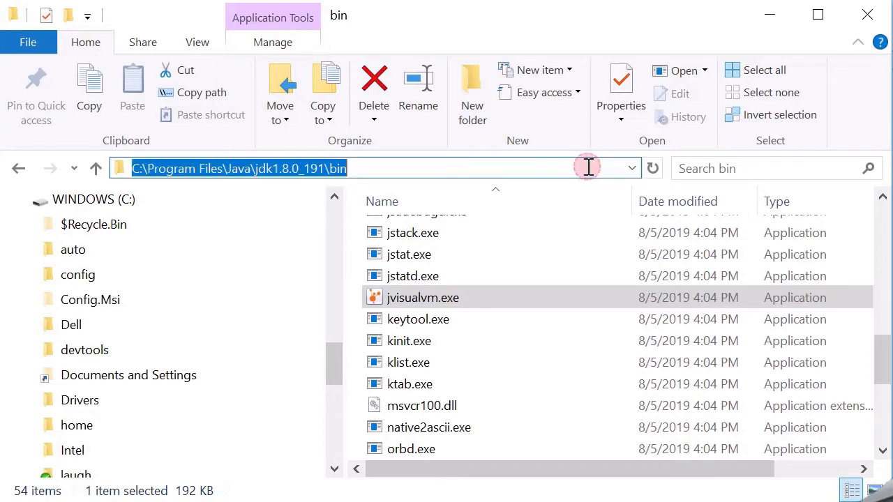
click(474, 307)
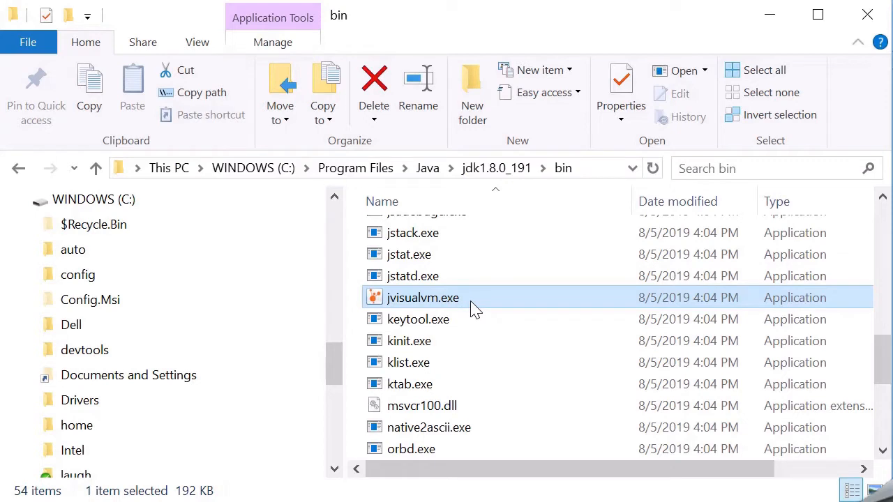
double_click(474, 302)
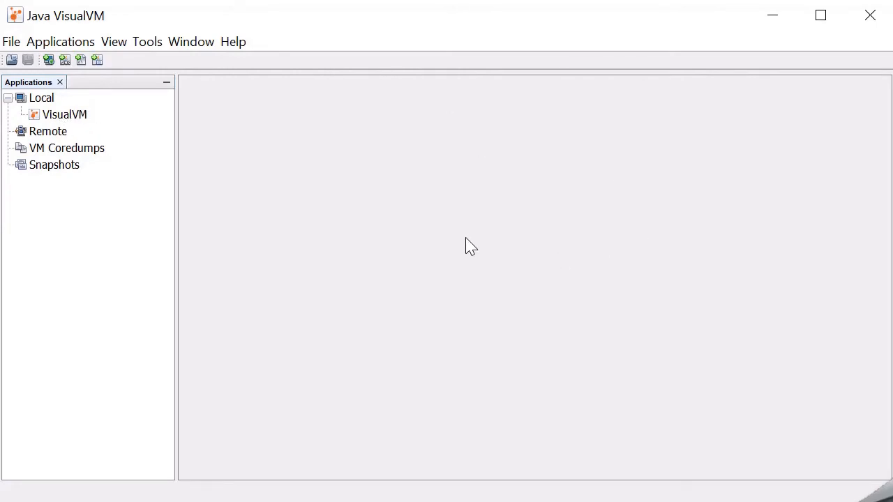
Switch to the command prompt and run the compiled class with "java BreakMyJVM"
click(384, 501)
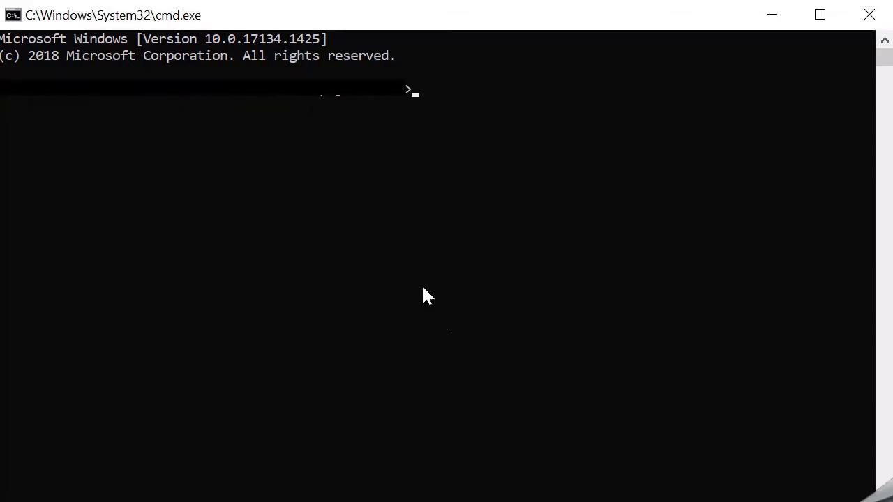
text(java Bre)
key(Tab)
key(BackSpace)
key(BackSpace)
key(BackSpace)
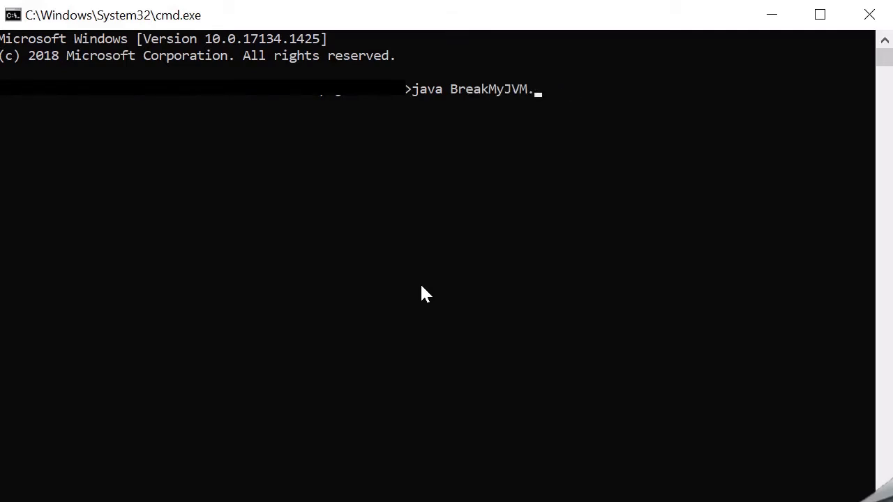
key(Return)
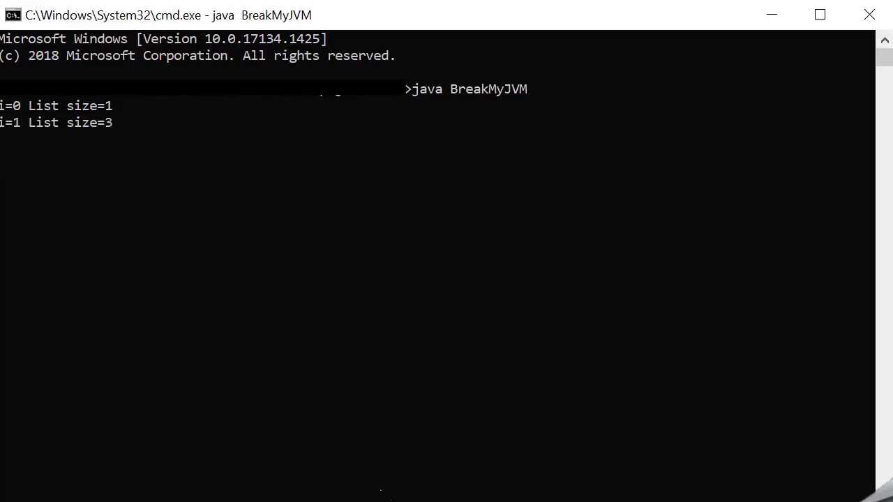
Switch to Java VisualVM, open the running BreakMyJVM process, and review its monitoring graphs and thread timeline
click(379, 501)
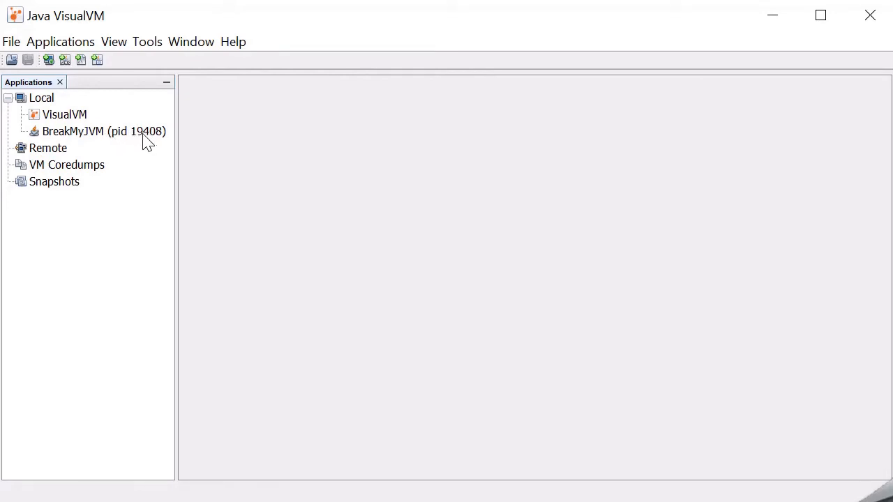
double_click(120, 142)
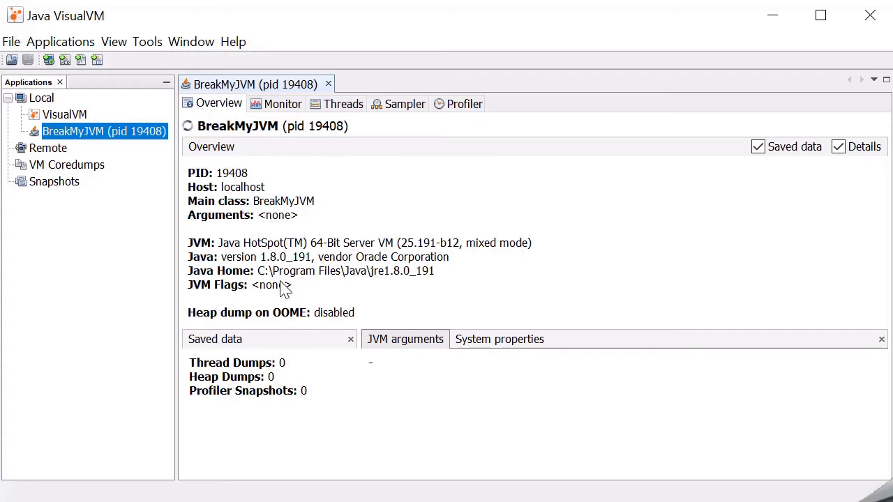
click(282, 106)
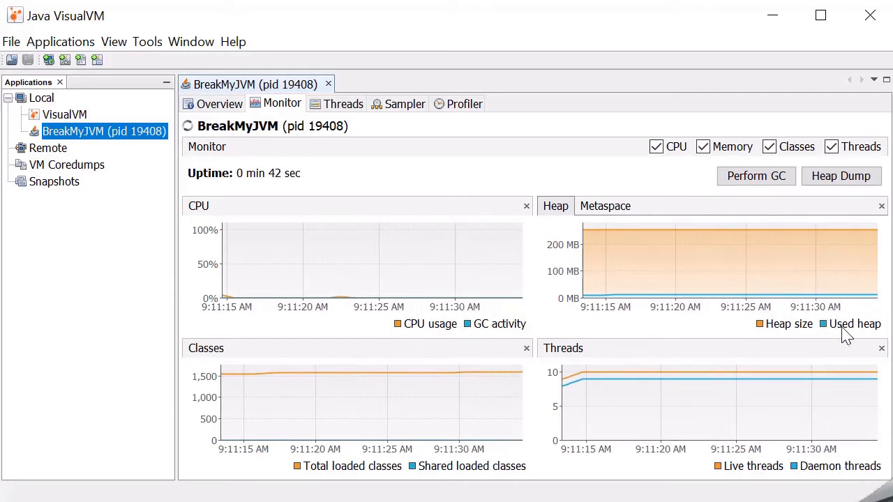
mouse_move(422, 432)
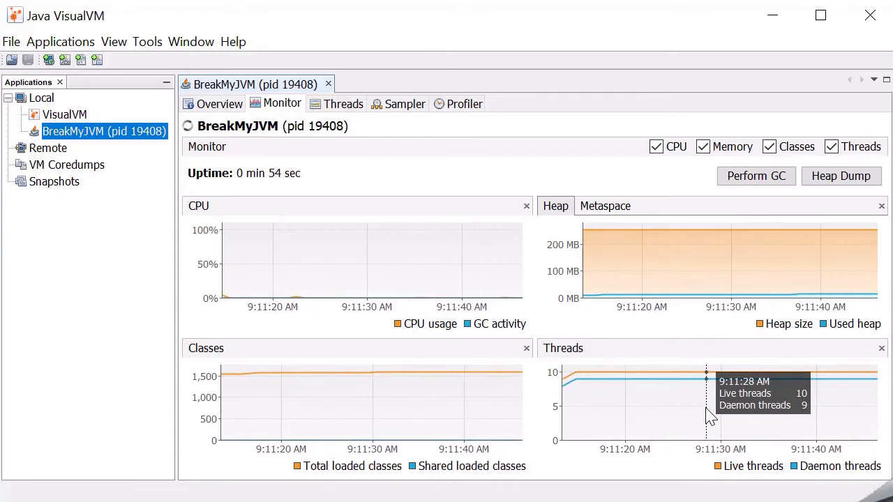
click(337, 104)
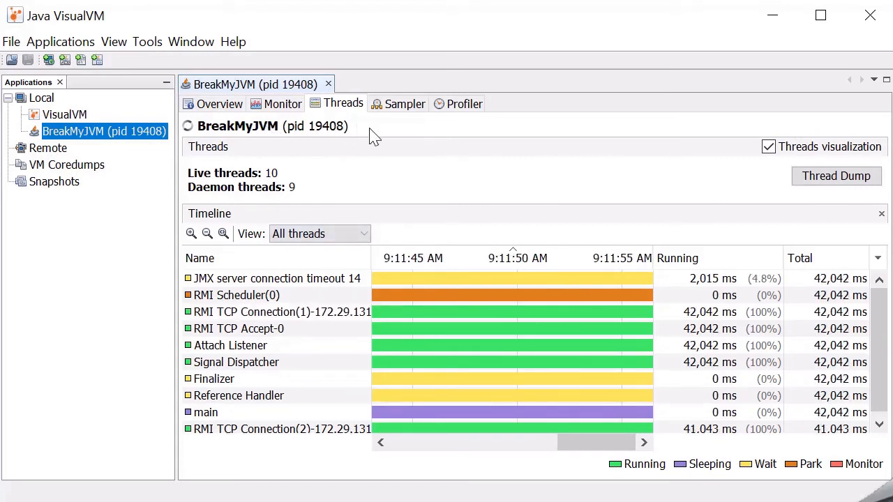
Take a heap dump of the BreakMyJVM process and review the class and instance totals in its summary
click(279, 106)
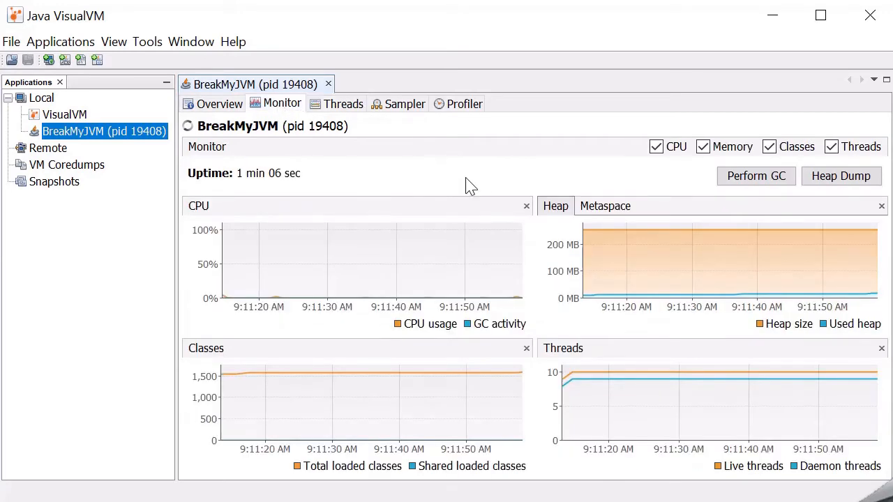
click(840, 179)
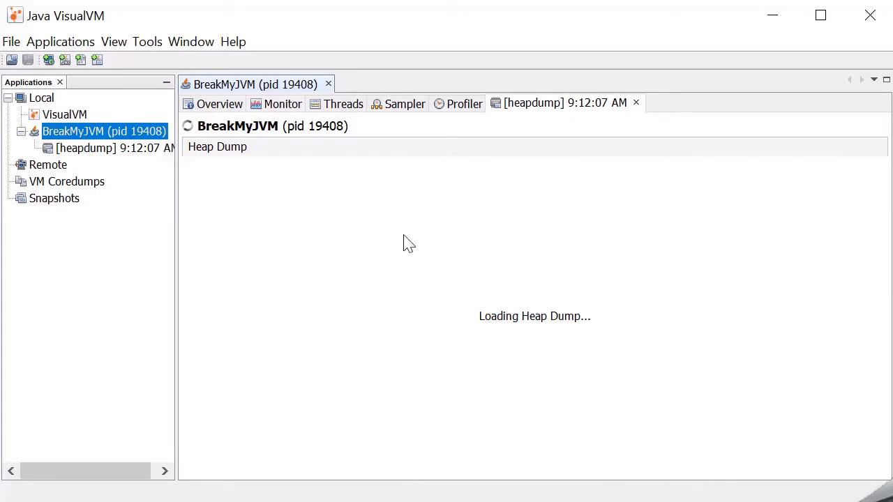
click(114, 156)
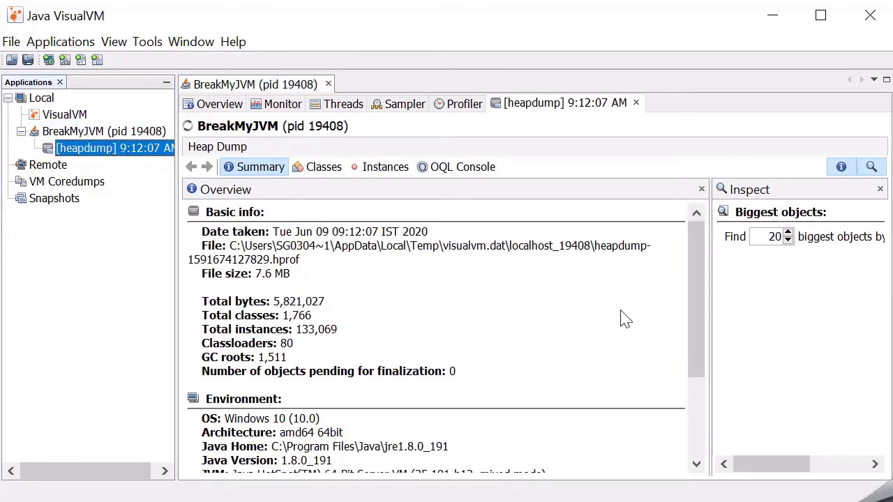
drag(700, 285, 697, 265)
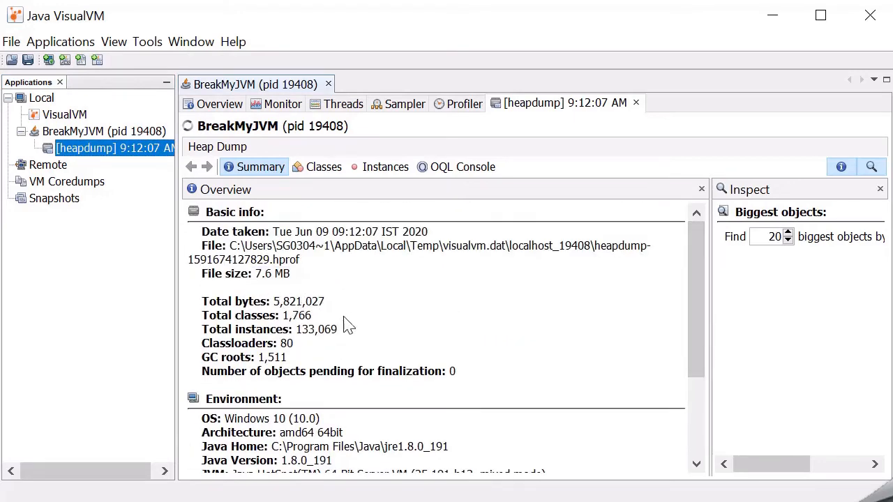
drag(289, 321, 333, 331)
click(353, 340)
List the heap dump's classes and inspect the fields of BreakMyJVM instance #1
click(319, 167)
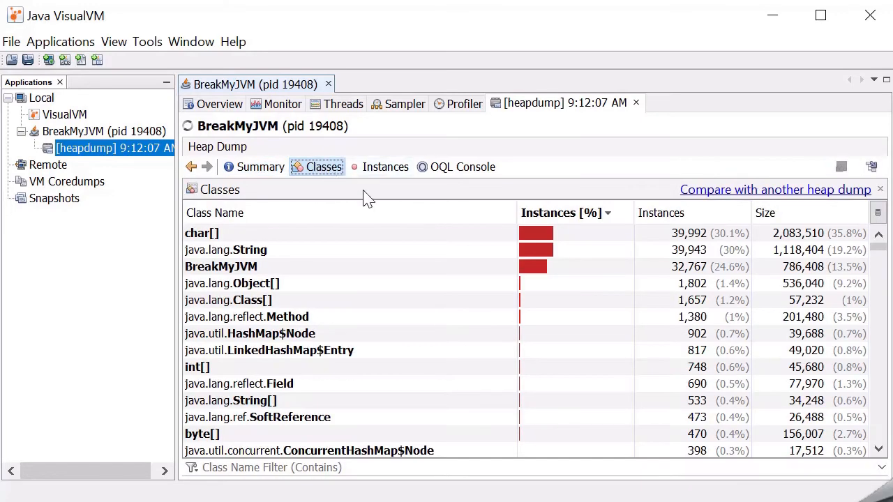
click(348, 270)
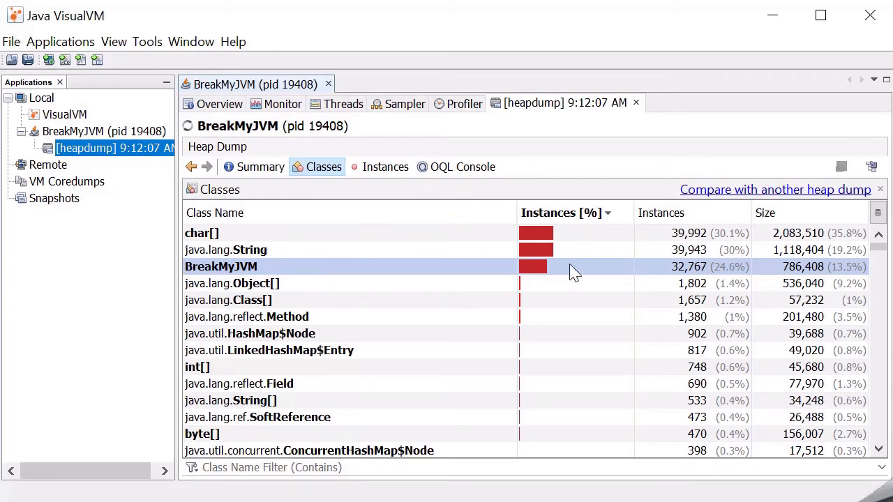
double_click(389, 270)
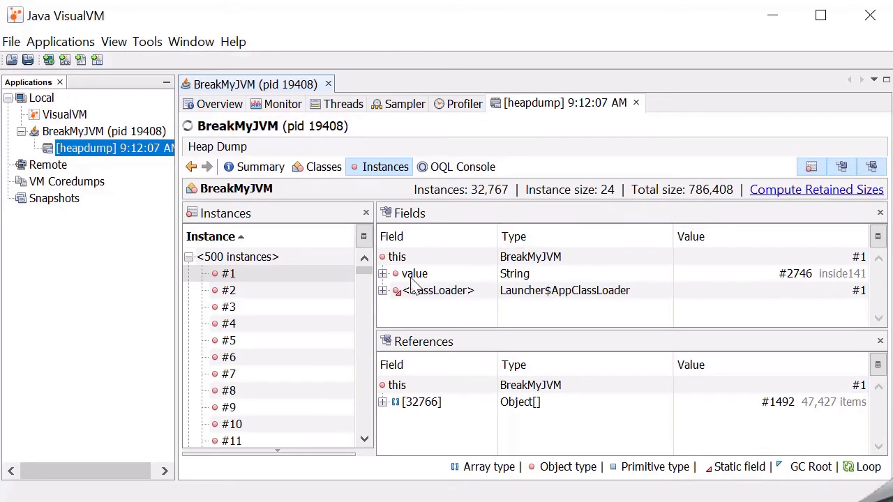
click(252, 276)
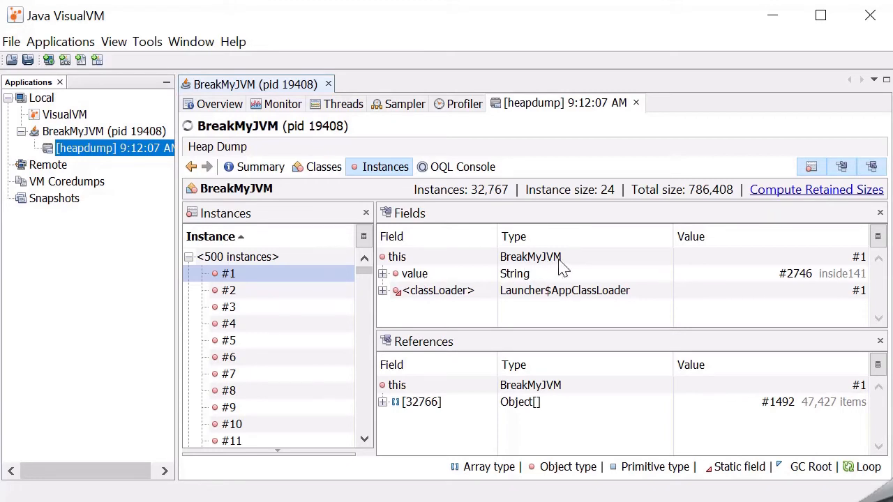
Open the heap dump's OQL console and consult the Object Query Language reference page in the browser
click(466, 169)
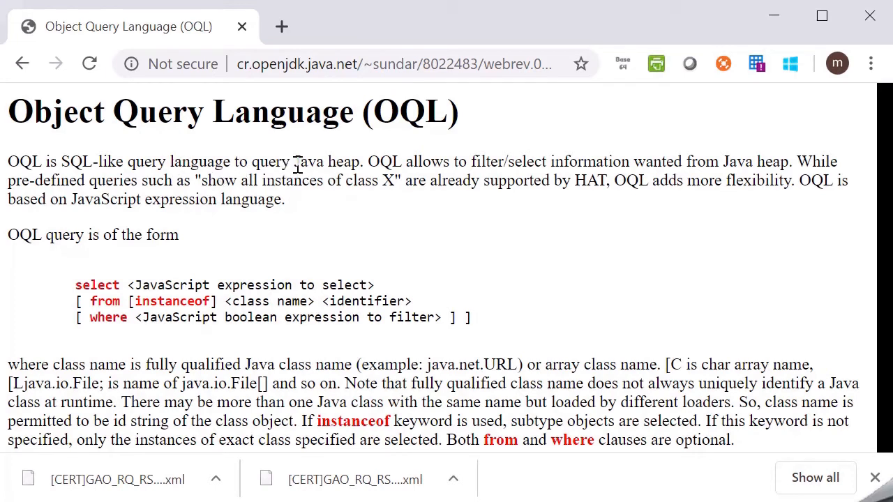
drag(294, 165, 357, 155)
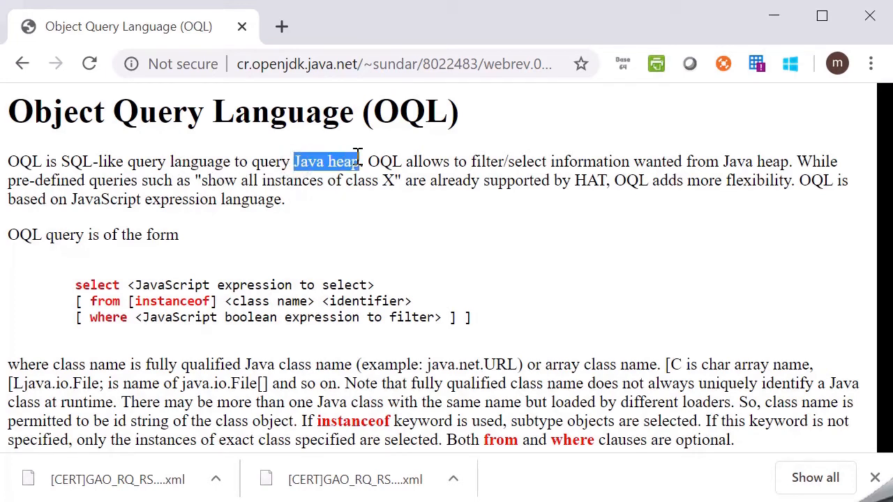
key(alt+Tab)
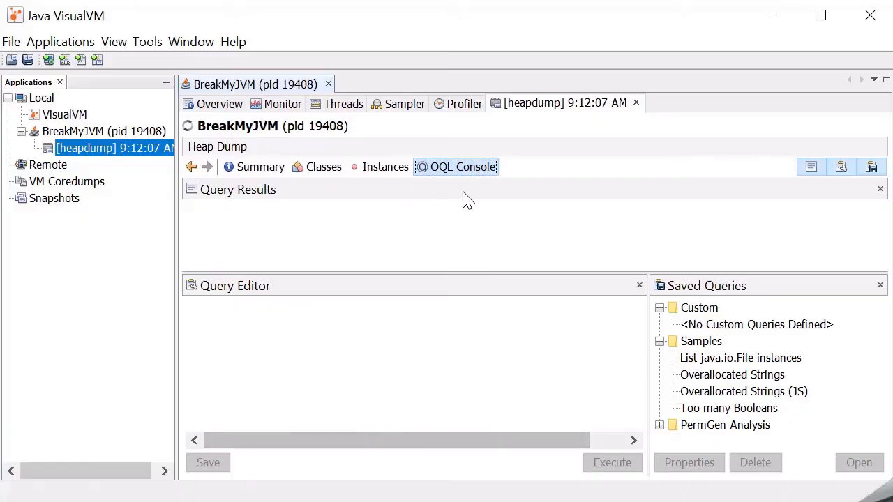
Copy the query select s from BreakMyJVM s where s.value.toString().equals("inside11"); from Notepad++ into Java VisualVM's OQL query editor
key(alt+Tab)
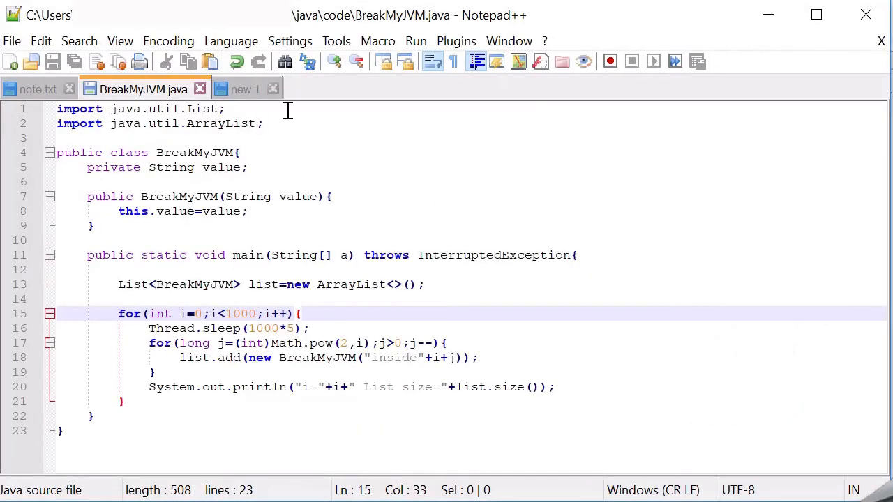
key(ctrl+Tab)
key(ctrl+a)
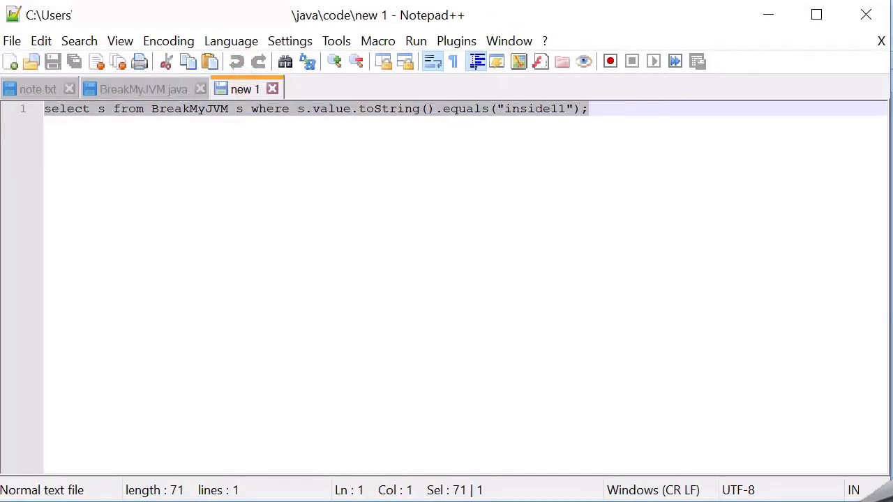
key(ctrl+c)
key(alt+Tab)
key(ctrl+v)
Check the pasted query's condition, execute it, and open the matching BreakMyJVM instance from the results
drag(303, 440, 185, 434)
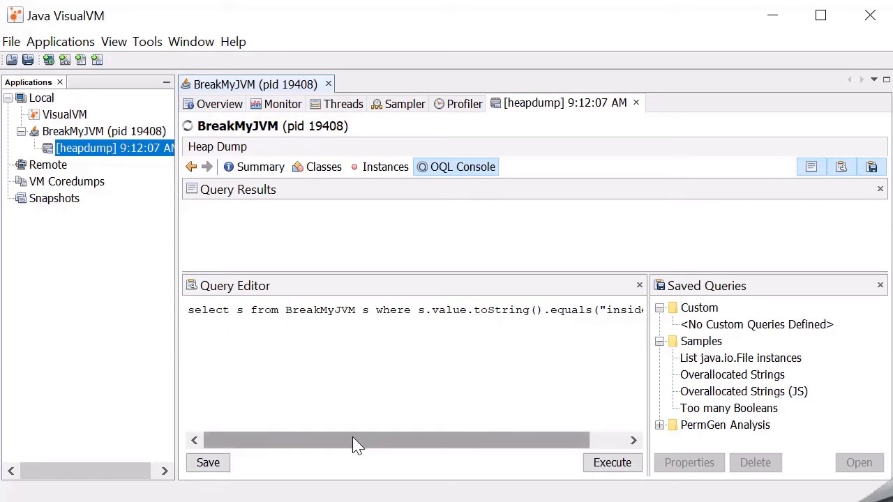
drag(353, 440, 389, 440)
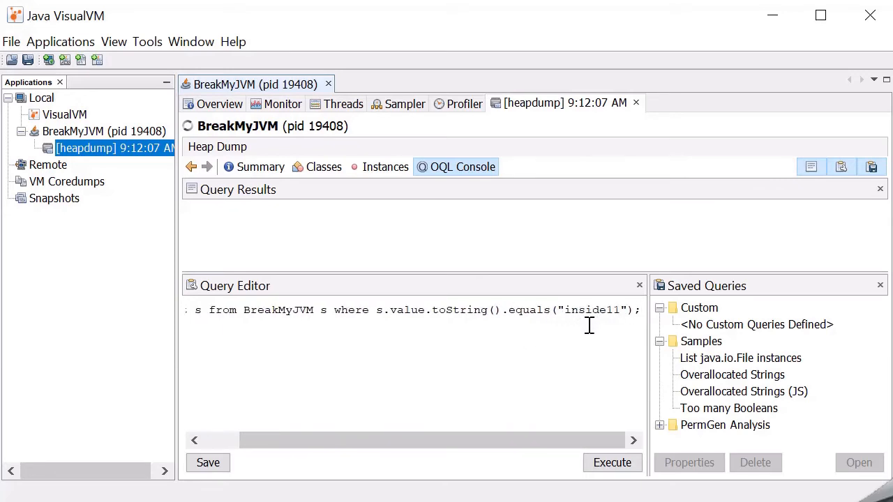
double_click(393, 311)
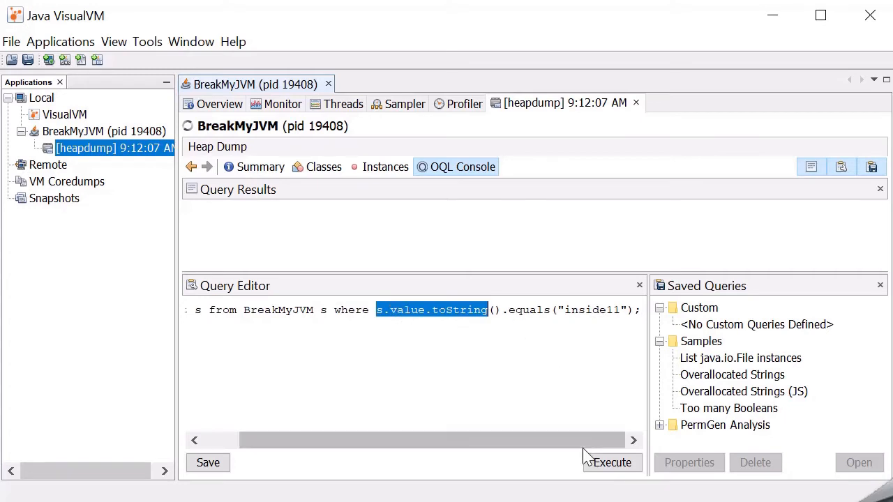
click(598, 463)
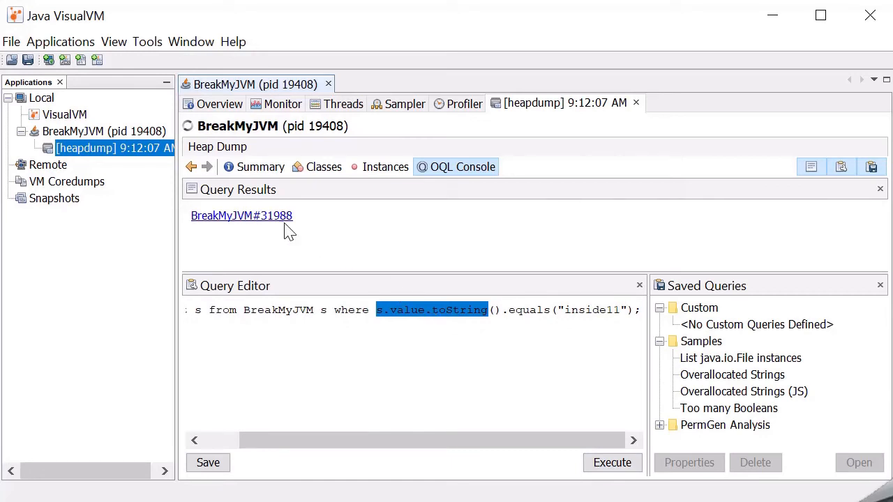
click(255, 216)
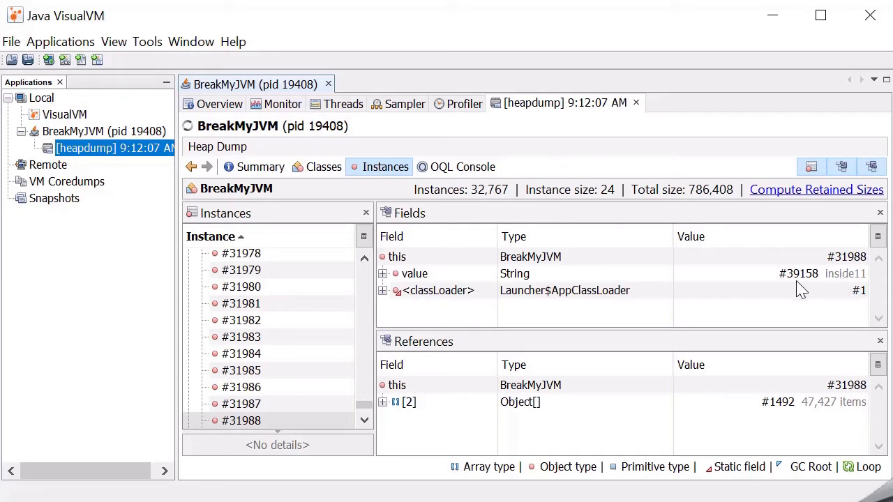
Return to the OQL console, change the query's condition to s.value.toString().contains("11"), and execute it
click(457, 168)
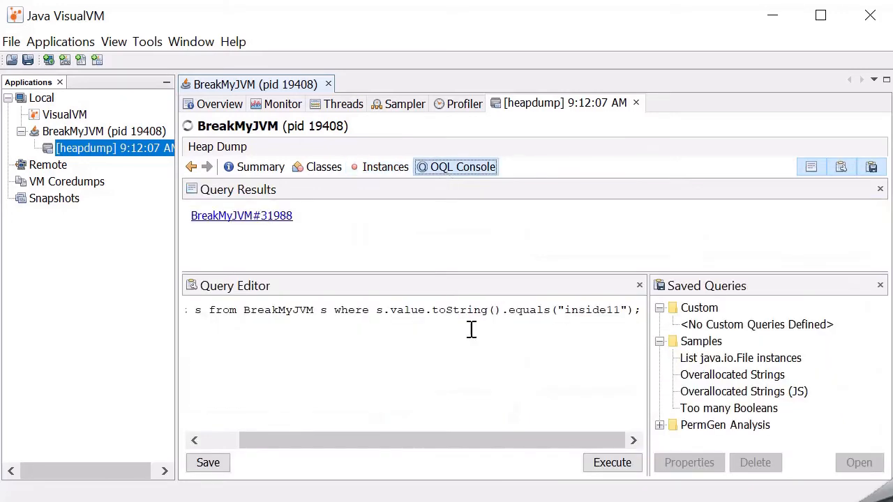
double_click(525, 315)
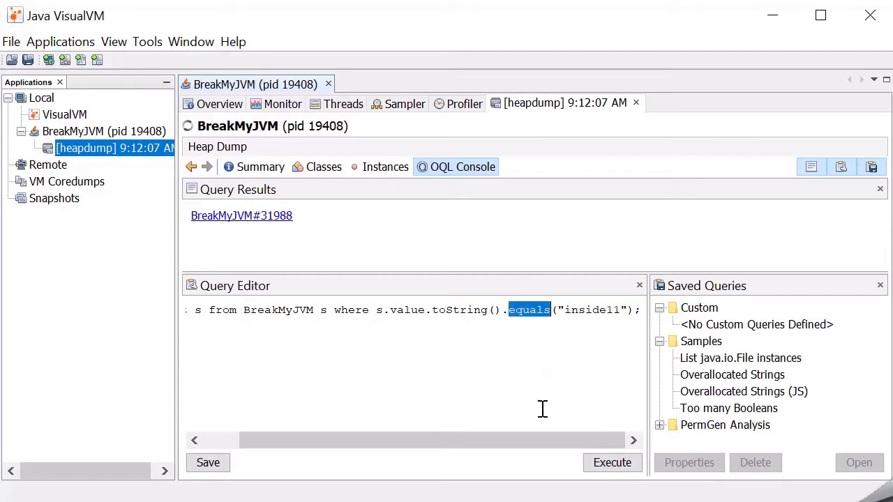
text(cont)
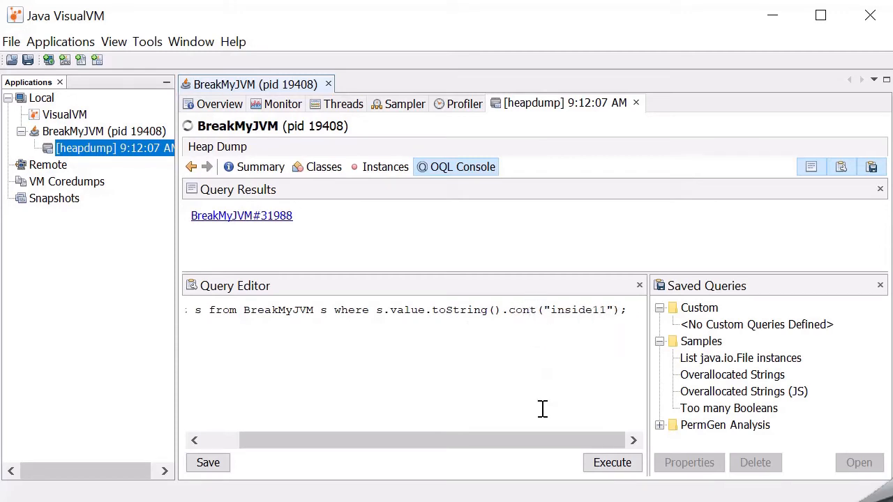
text(ains)
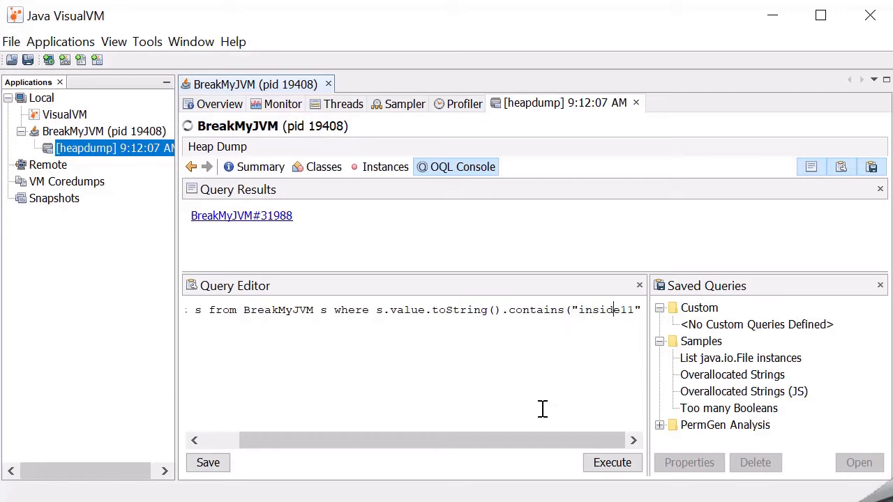
key(BackSpace)
key(BackSpace)
key(BackSpace)
key(BackSpace)
key(BackSpace)
key(BackSpace)
click(612, 463)
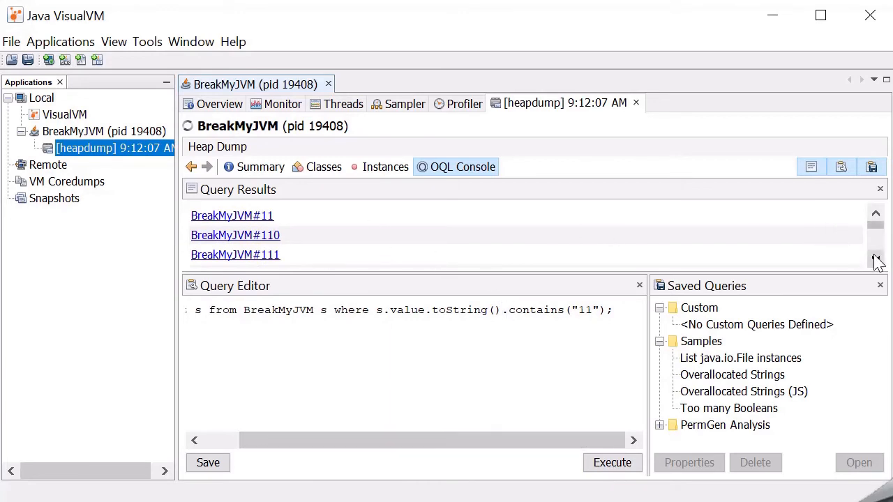
Browse the query results and open BreakMyJVM instance #820 to inspect its value field
drag(877, 260, 876, 260)
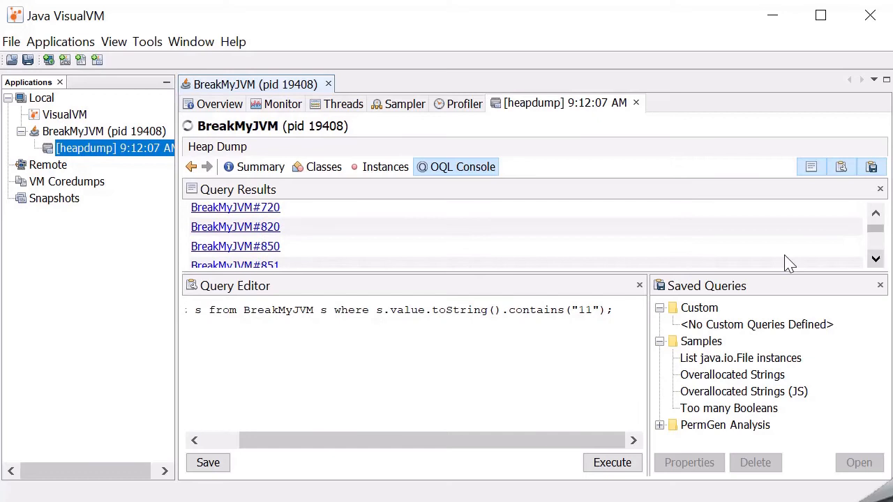
click(260, 228)
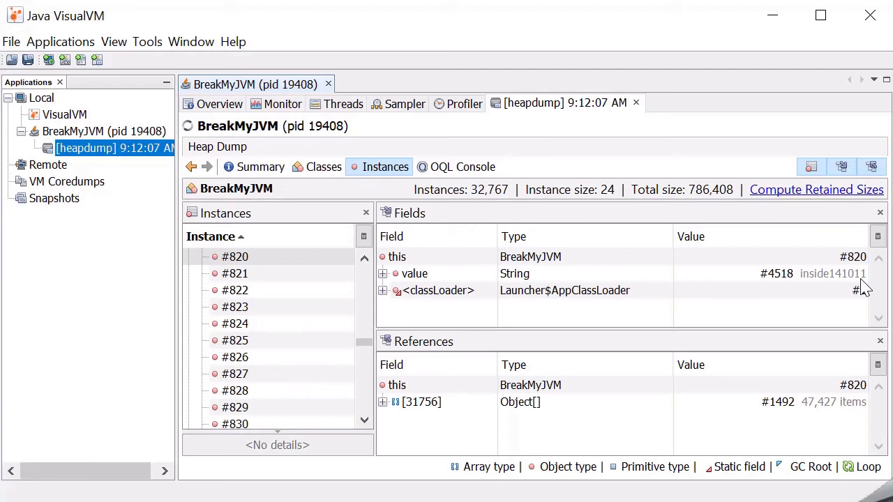
Check BreakMyJVM's Monitor graphs against its console output, and close the program's console and its VisualVM tab
click(283, 105)
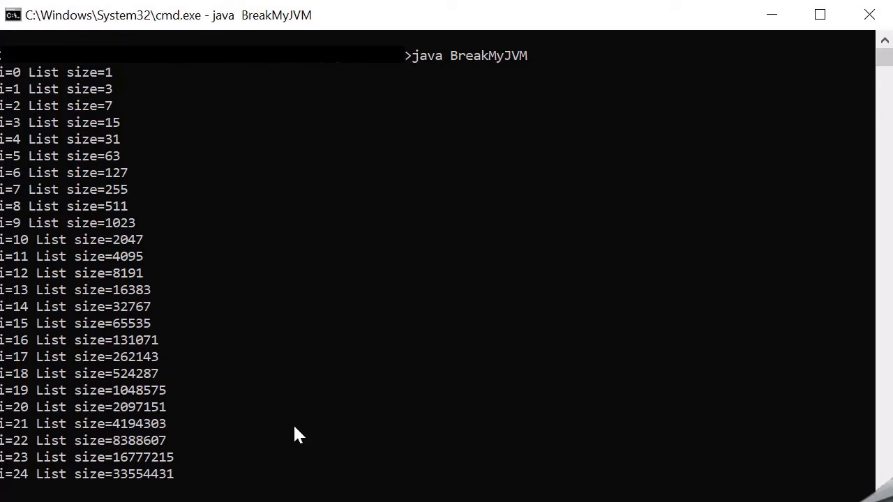
click(771, 14)
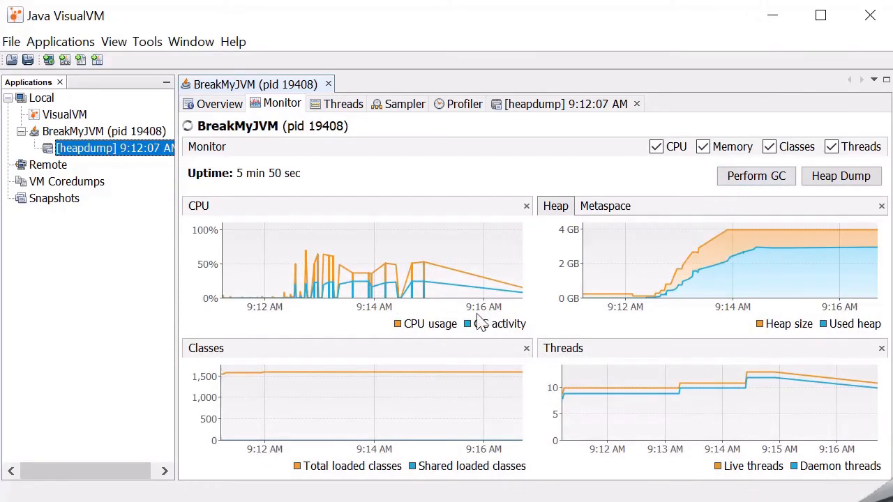
click(458, 501)
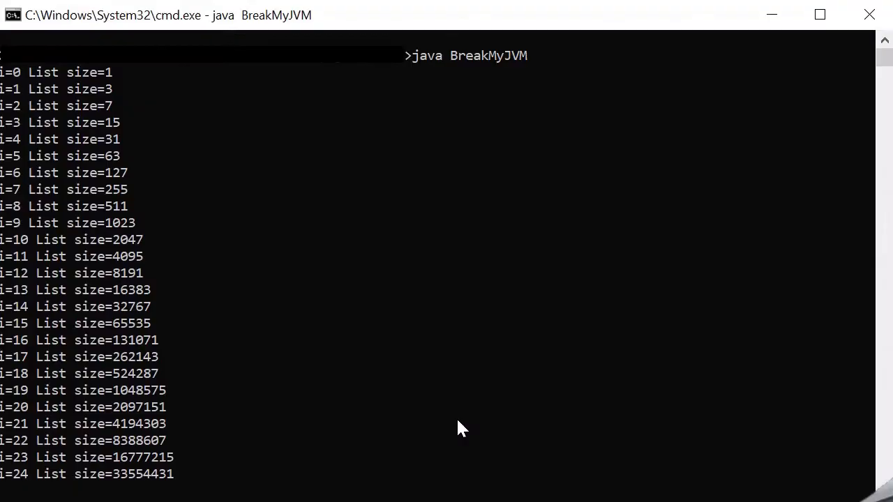
click(862, 23)
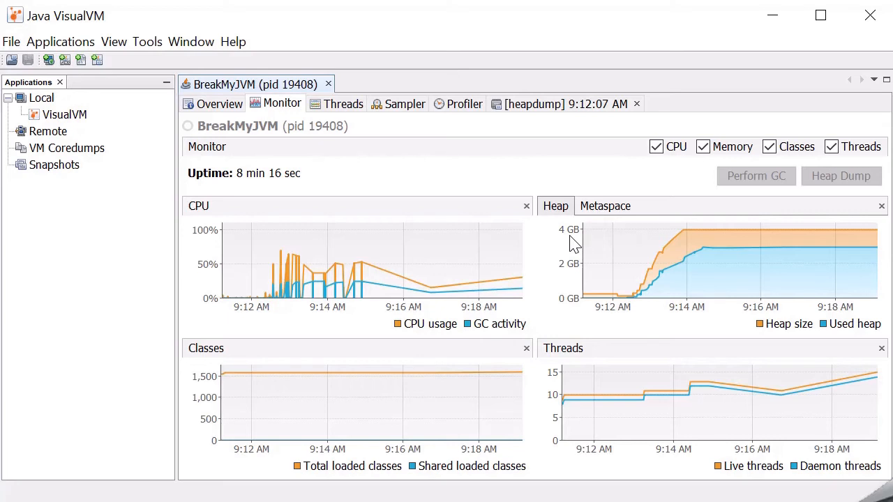
click(328, 84)
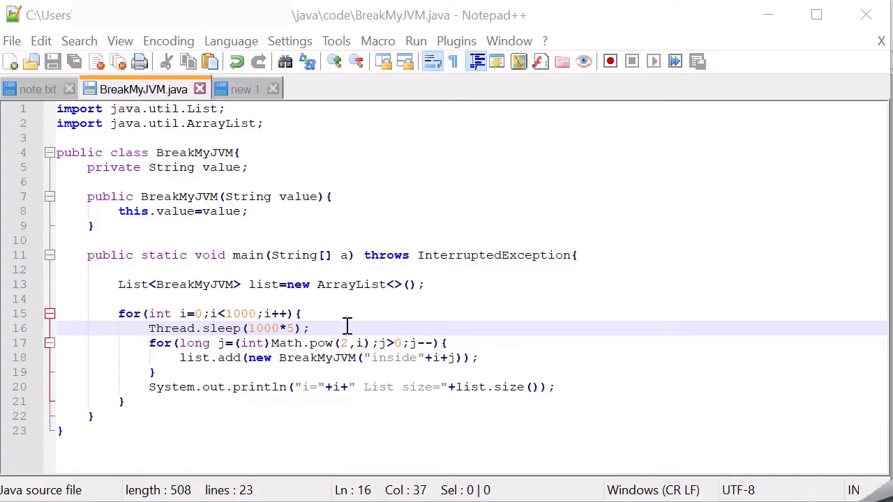
In BreakMyJVM.java in Notepad++, shorten the loop's delay to Thread.sleep(1000) and save the file
click(304, 328)
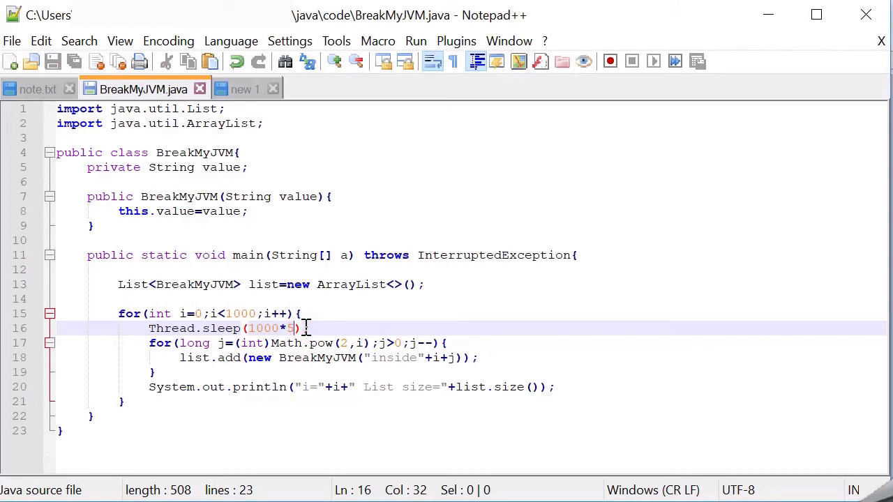
key(BackSpace)
key(BackSpace)
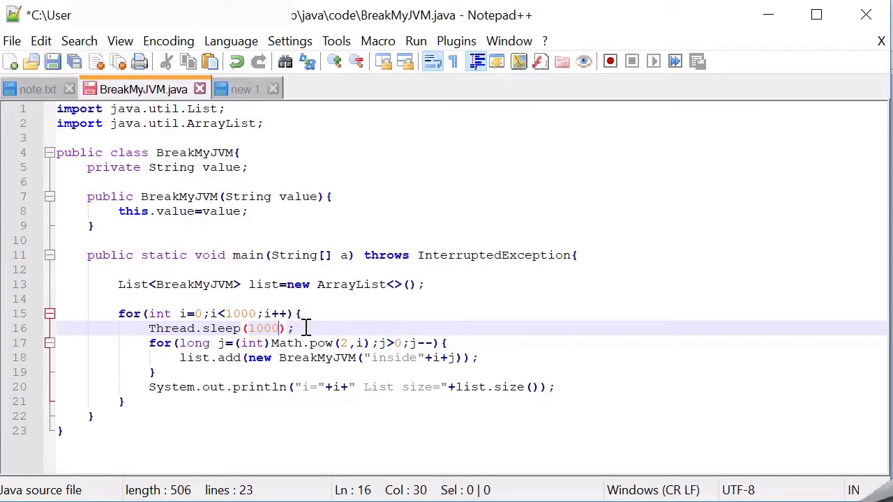
key(ctrl+s)
click(381, 313)
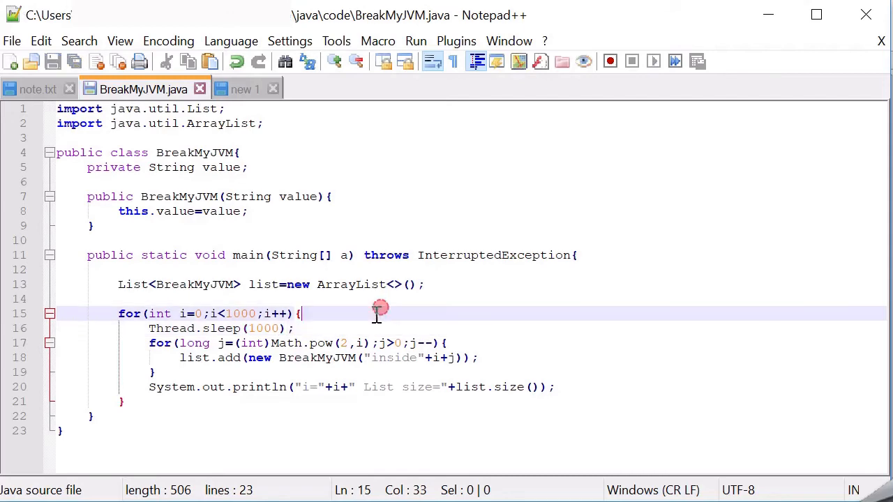
Switch to the Command Prompt and compile the edited program with javac BreakMyJVM.java
key(alt+Tab)
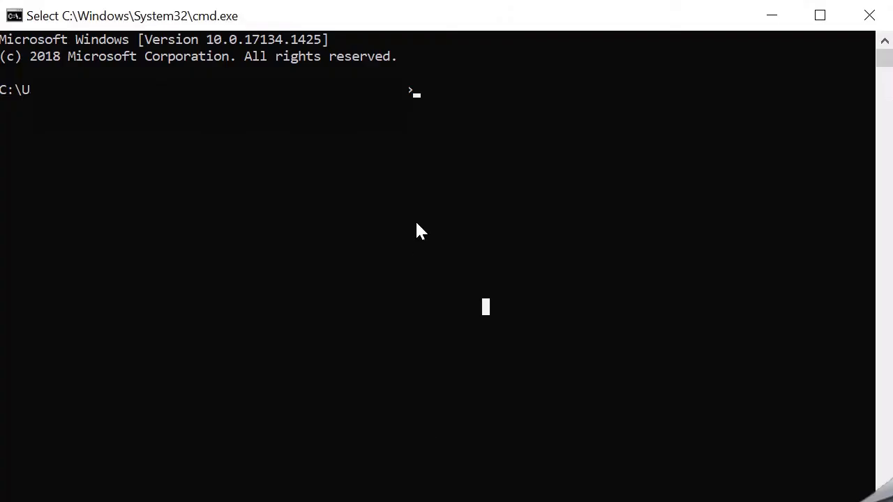
click(416, 224)
text(javac)
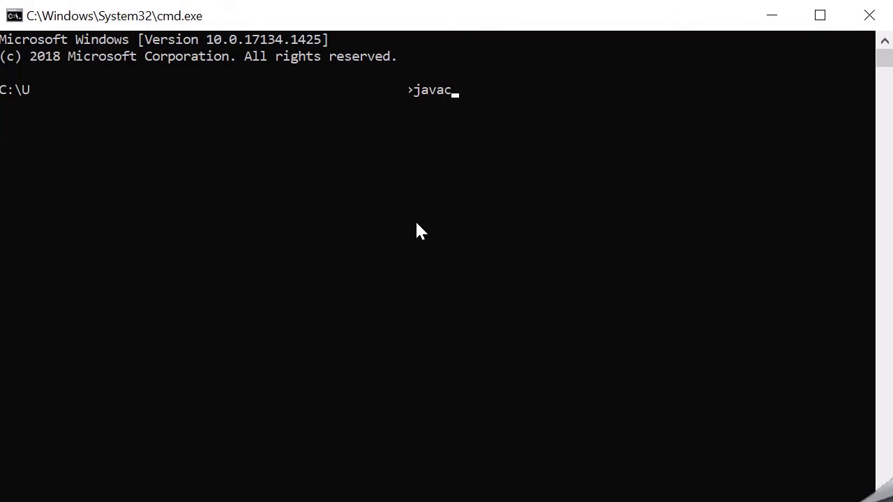
text( Bre)
key(Tab)
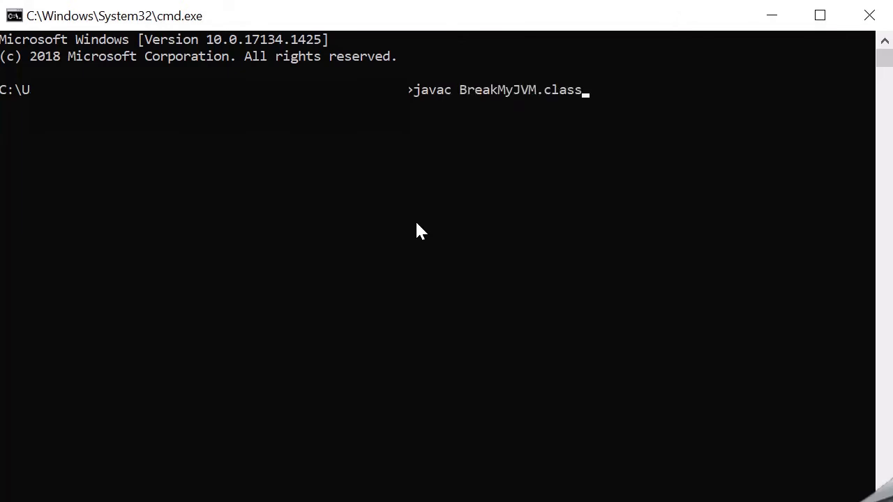
key(BackSpace)
key(BackSpace)
key(BackSpace)
key(BackSpace)
text(java)
key(Return)
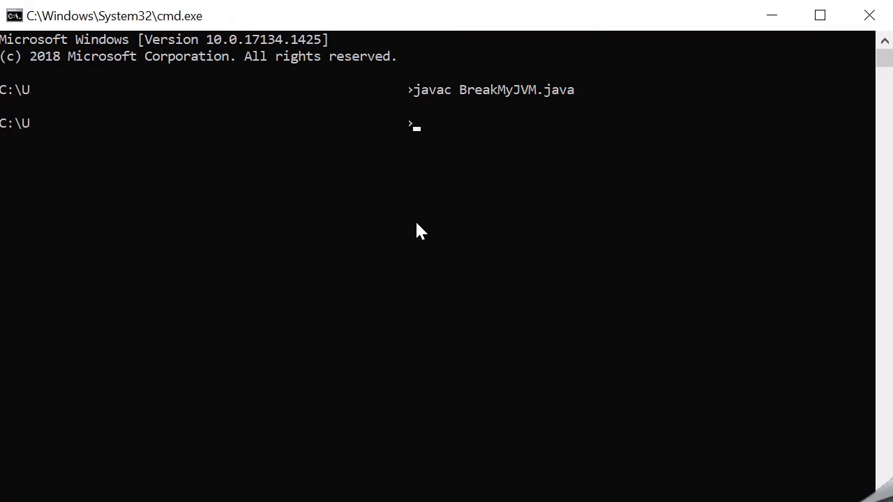
Run BreakMyJVM with a 500 MB maximum heap using java -Xmx500M BreakMyJVM
text(java -Xmx500M )
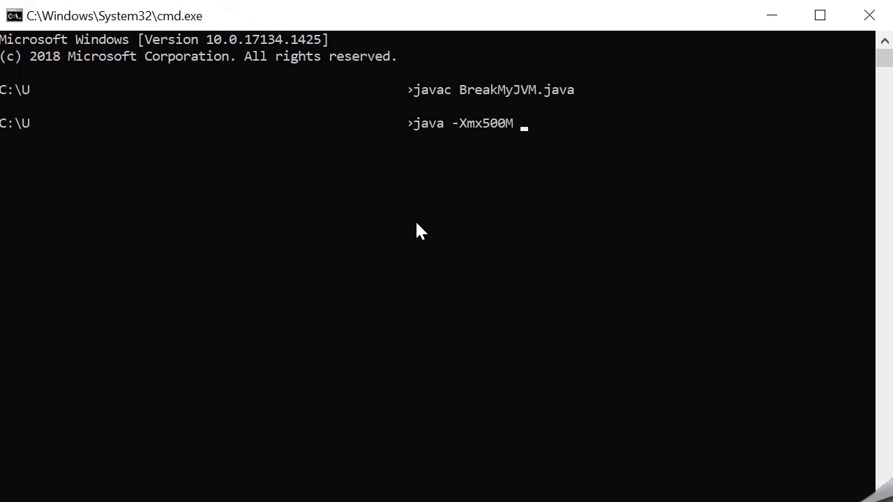
text(Bre)
key(Tab)
key(BackSpace)
key(BackSpace)
key(BackSpace)
key(BackSpace)
key(BackSpace)
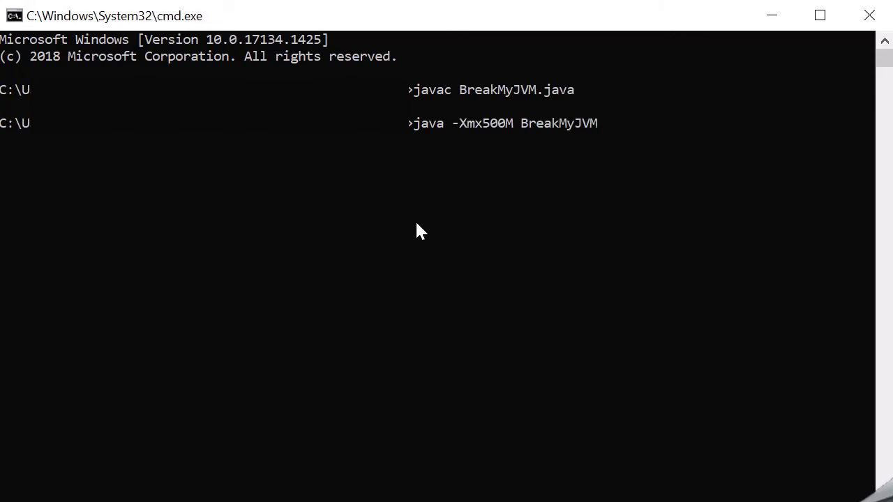
key(Return)
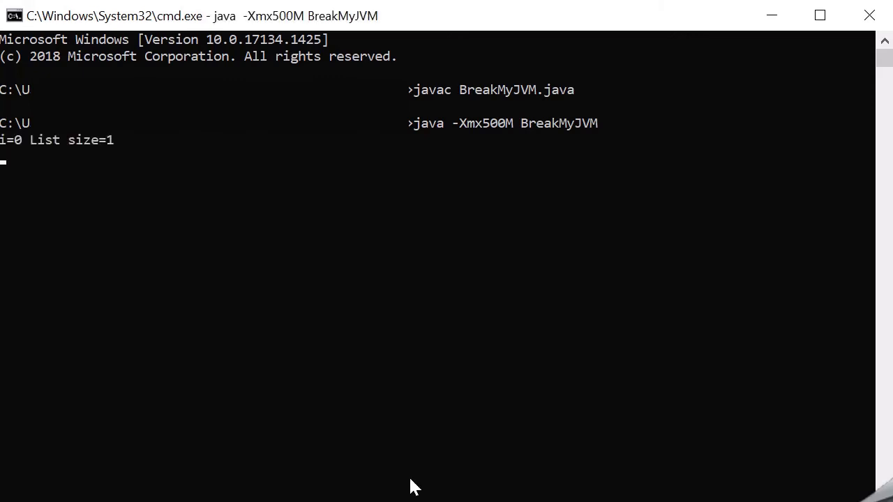
Switch to Java VisualVM, open the newly started BreakMyJVM process, and display its Monitor graphs
key(alt+Tab)
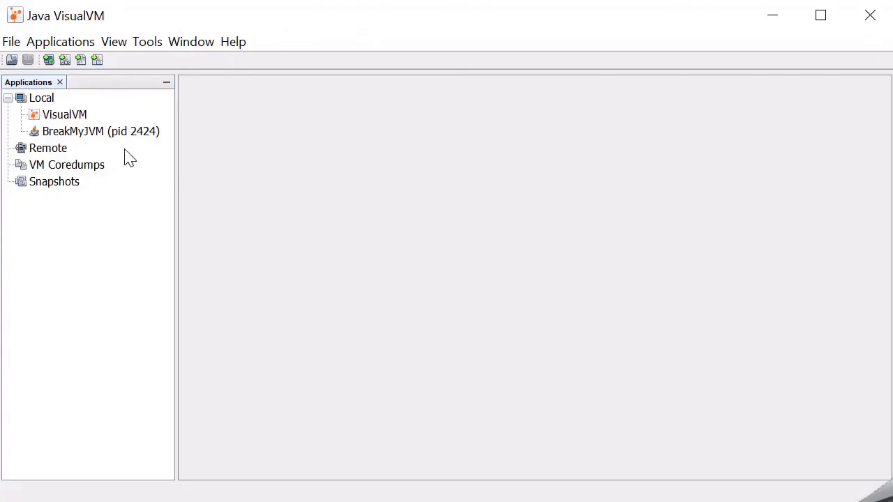
double_click(96, 133)
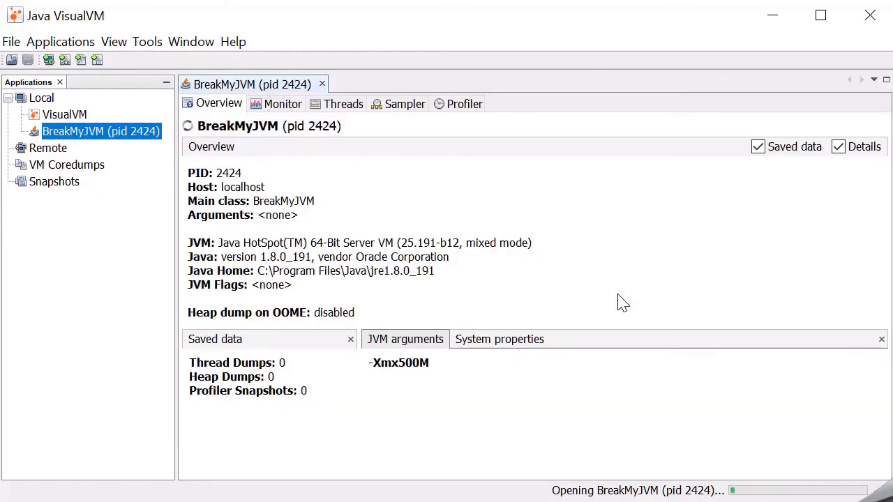
click(277, 108)
mouse_move(804, 296)
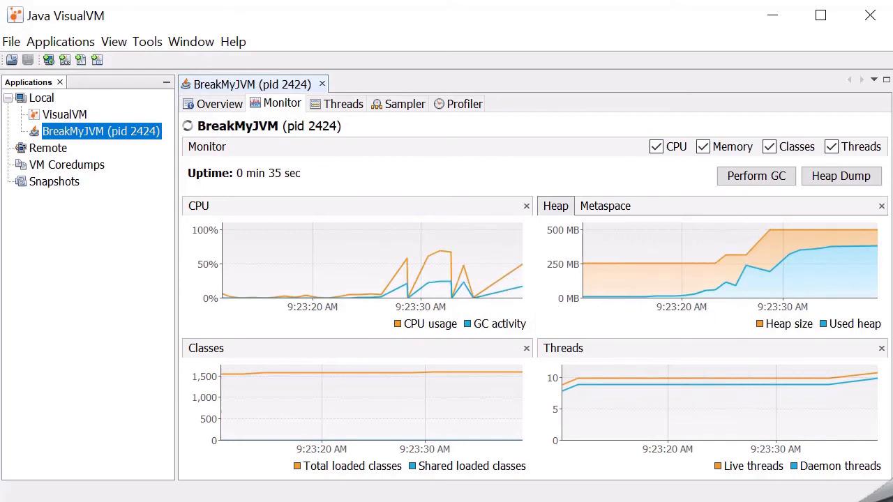
Examine the list sizes in BreakMyJVM's console output, and return to the heap graph in Java VisualVM
click(474, 501)
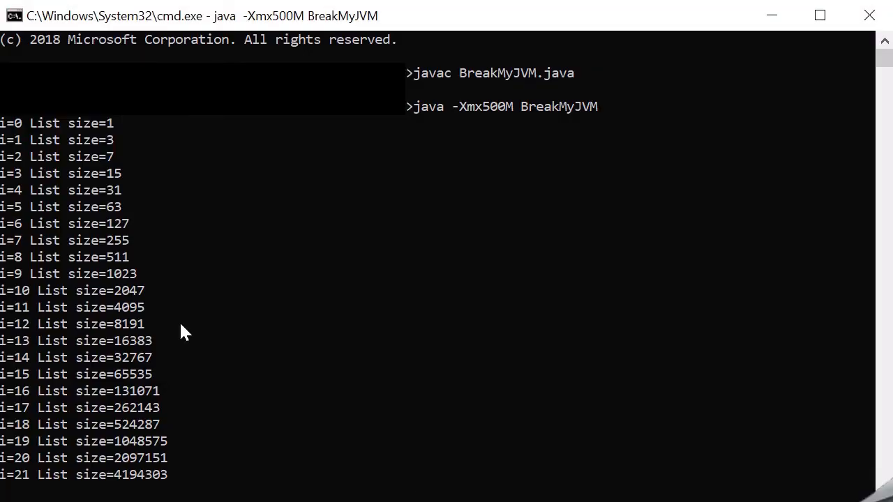
click(771, 16)
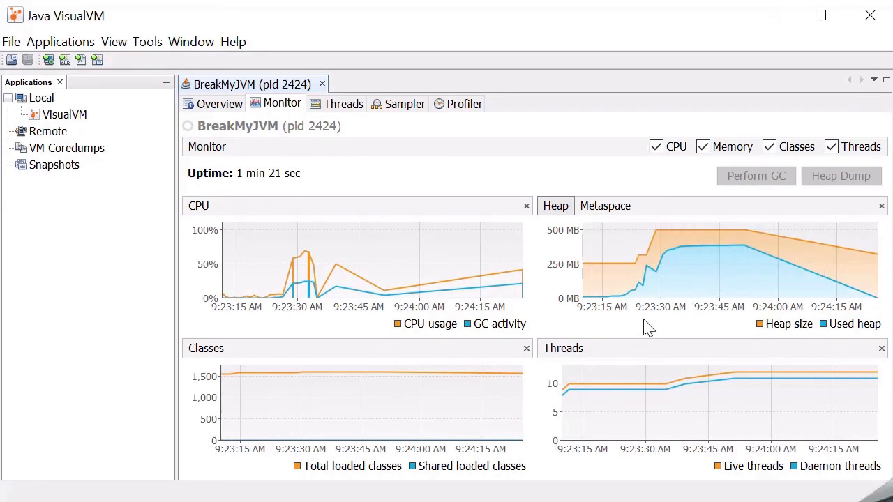
mouse_move(686, 272)
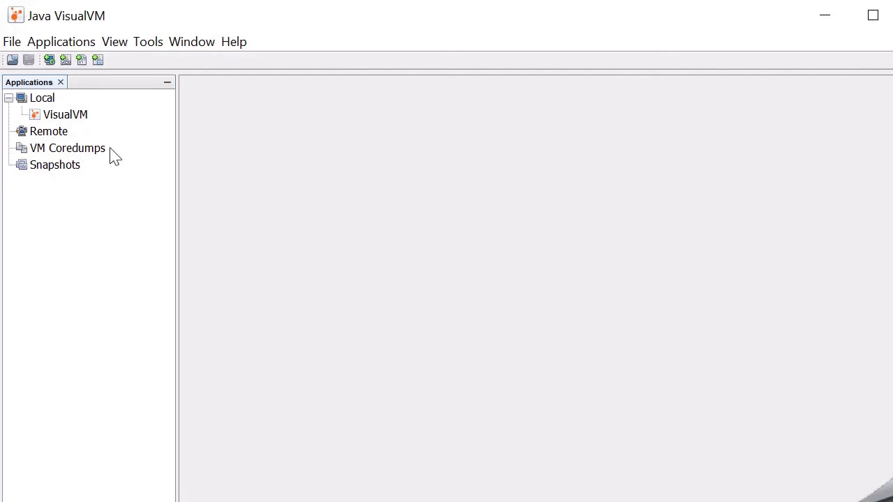
View the Add Remote Host option available for the Remote node, and dismiss it
click(56, 134)
right_click(57, 135)
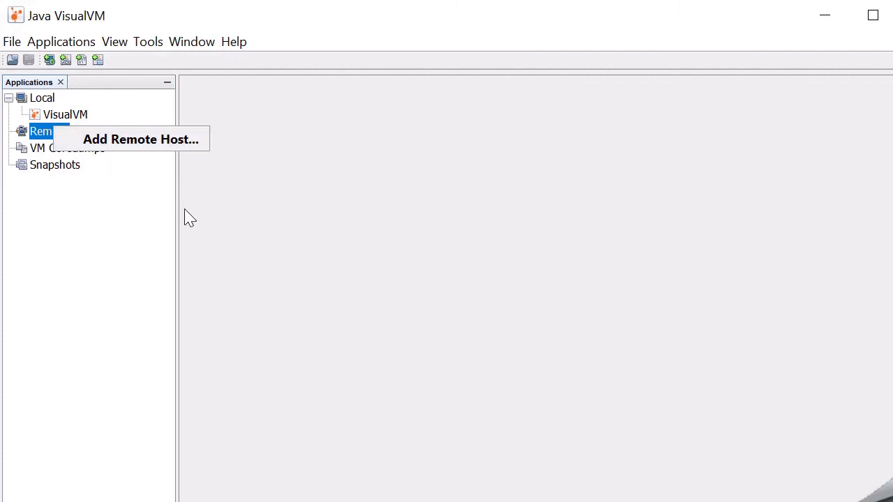
click(259, 253)
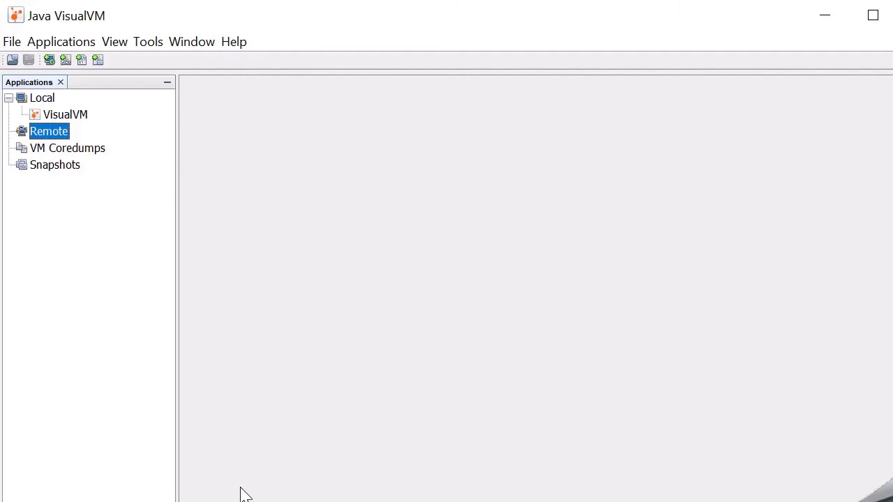
click(212, 501)
Show the Load dialog for opening saved files, and cancel it without choosing a file
click(10, 42)
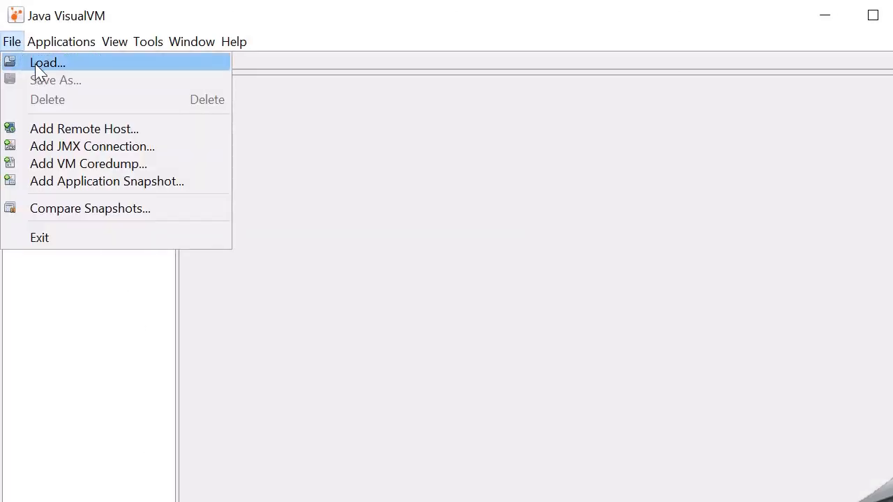
click(34, 64)
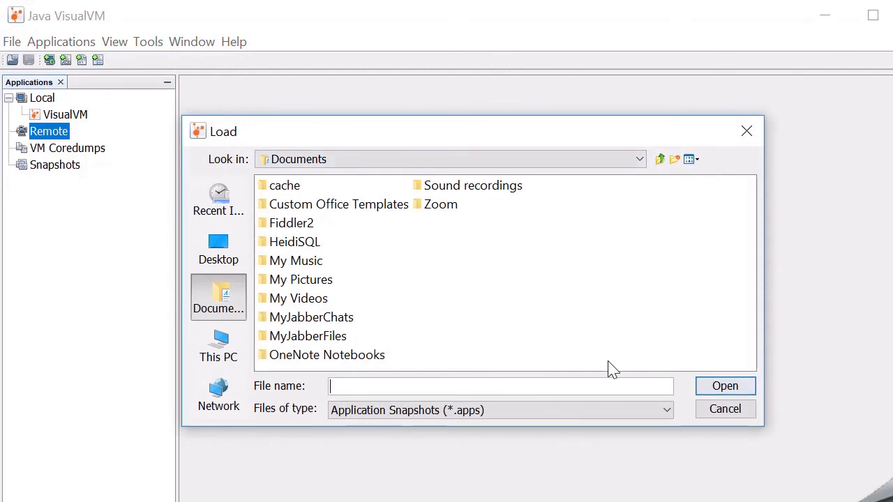
click(709, 412)
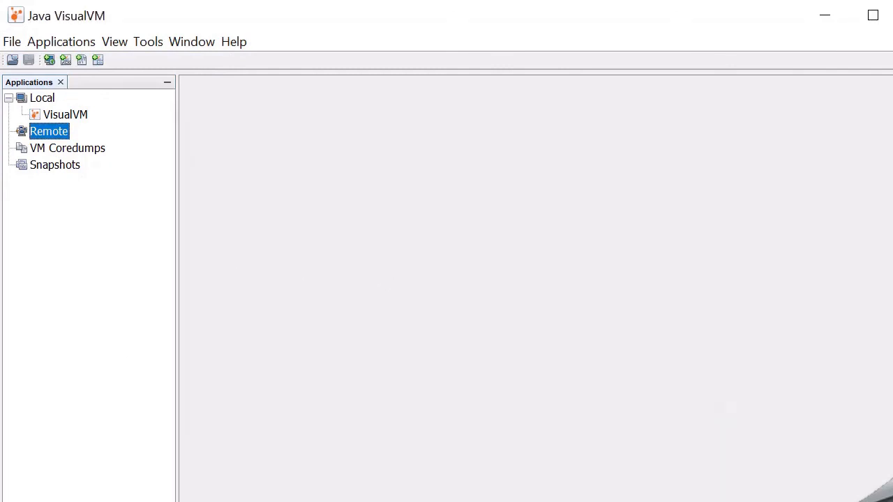
Switch to the browser with Oracle's documentation page on browsing a heap dump in Java VisualVM
key(alt+Tab)
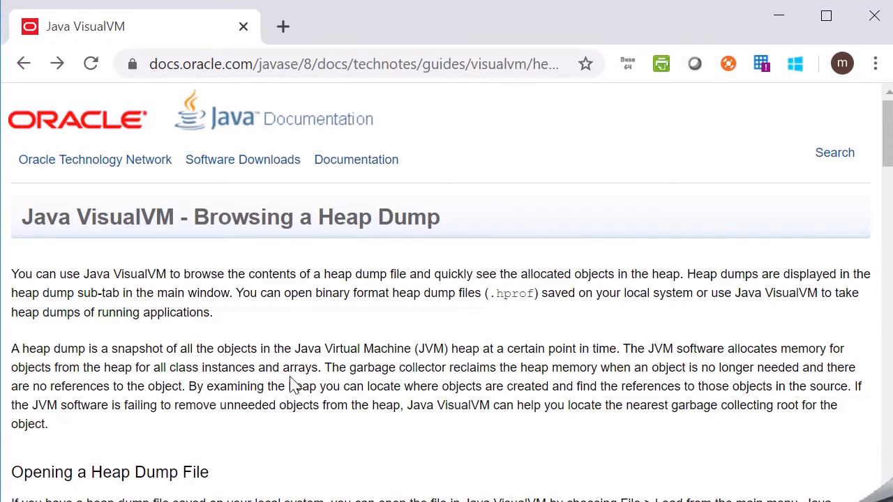